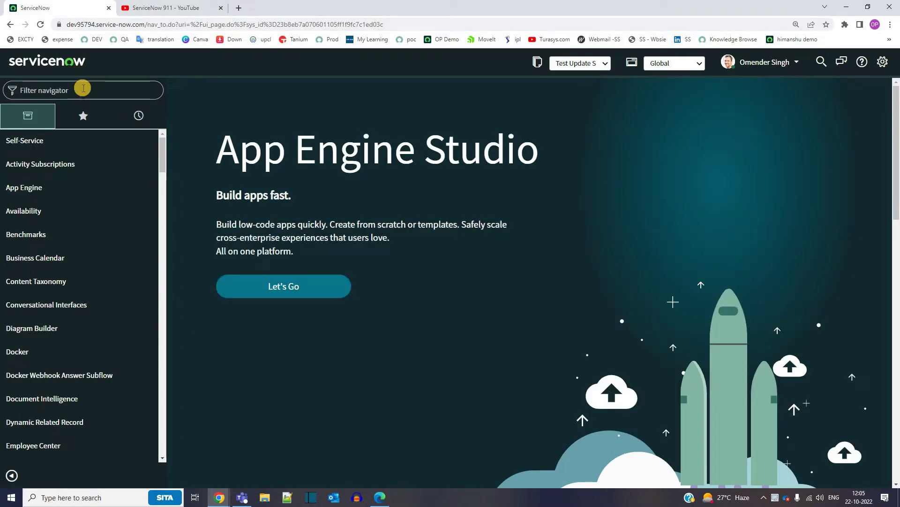
# - Open the Emails log in a new tab, show all emails, and open the INC0010099 assigned email
pyautogui.middleClick(28, 162)
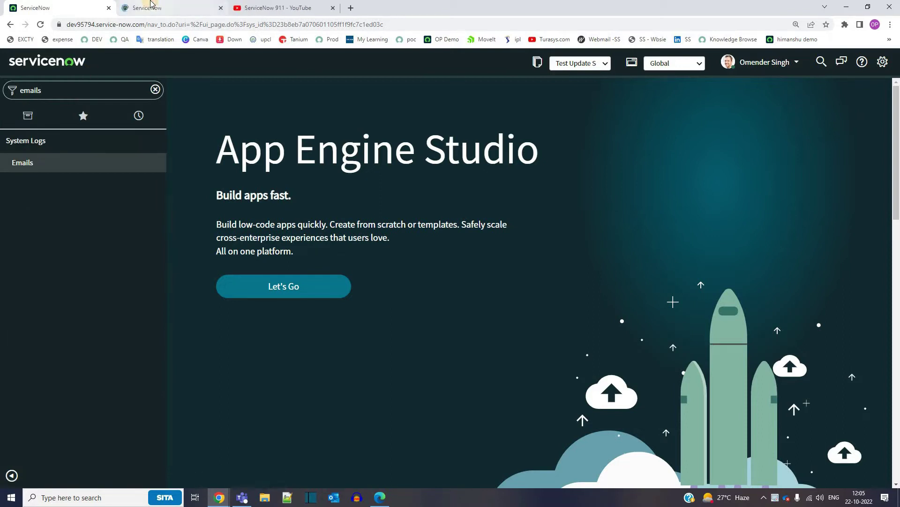
pyautogui.click(150, 5)
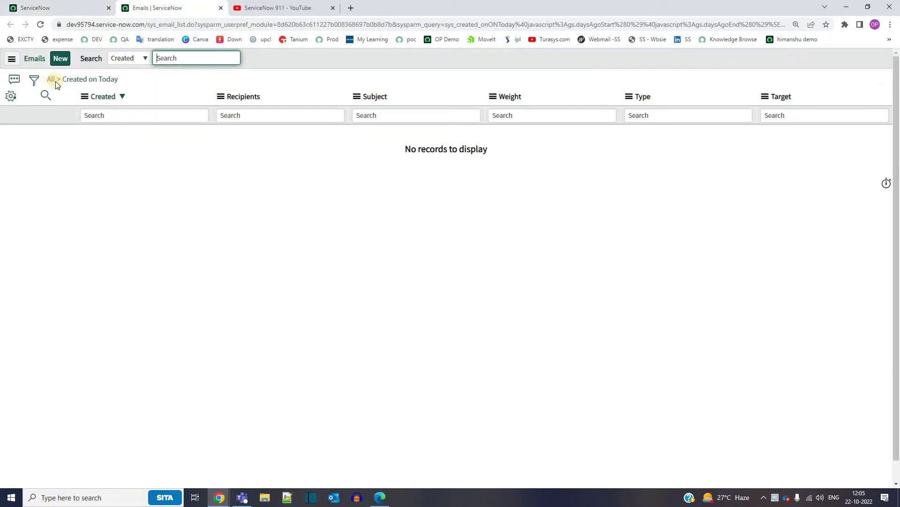
pyautogui.click(56, 82)
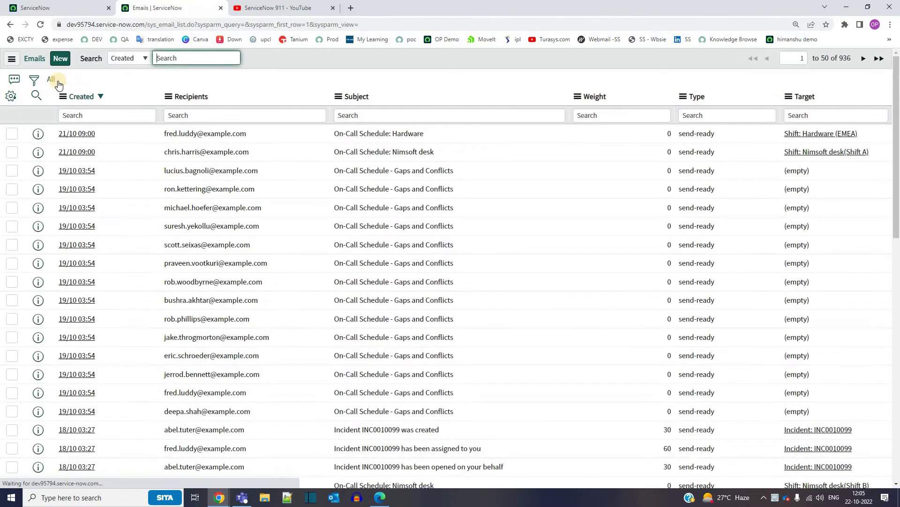
pyautogui.scroll(-4, 84, 242)
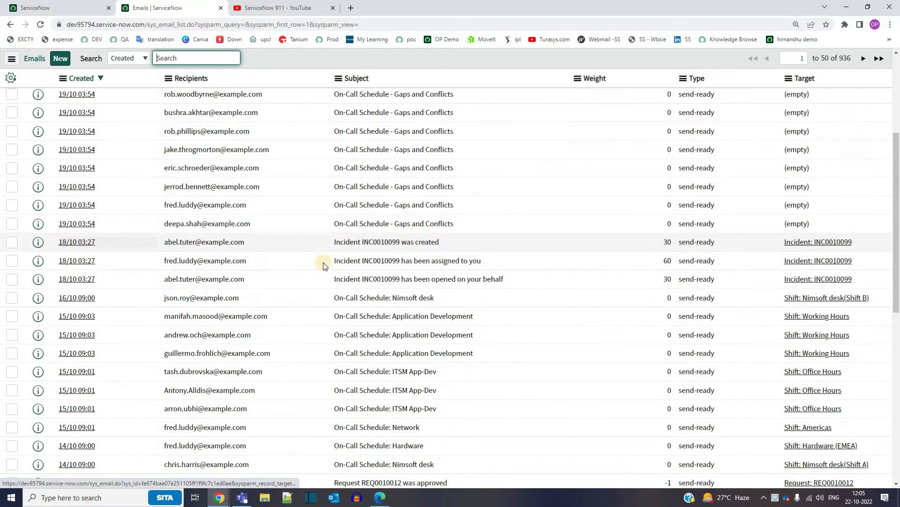
pyautogui.keyDown('ctrl'); pyautogui.keyDown('shift'); pyautogui.click(38, 260); pyautogui.keyUp('shift'); pyautogui.keyUp('ctrl')
# - Preview the email, select its Ref watermark line and zoom in
pyautogui.scroll(-9, 37, 301)
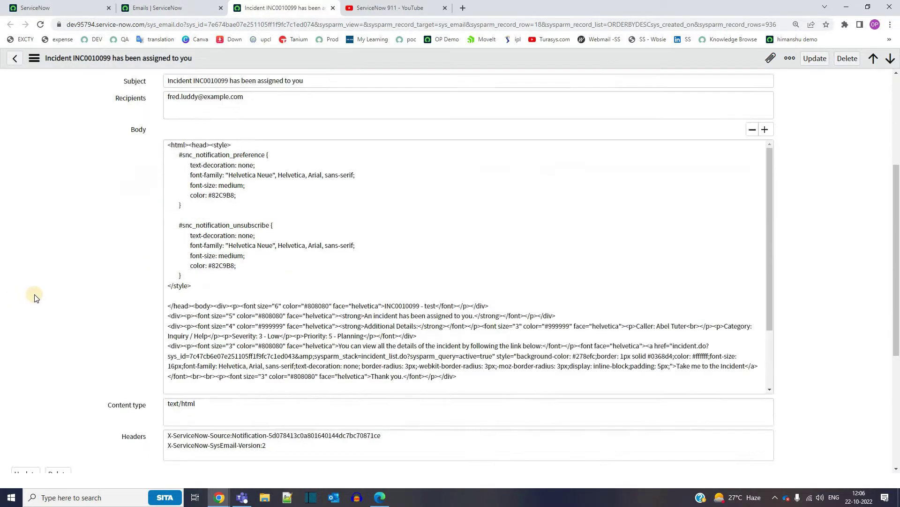
pyautogui.click(32, 292)
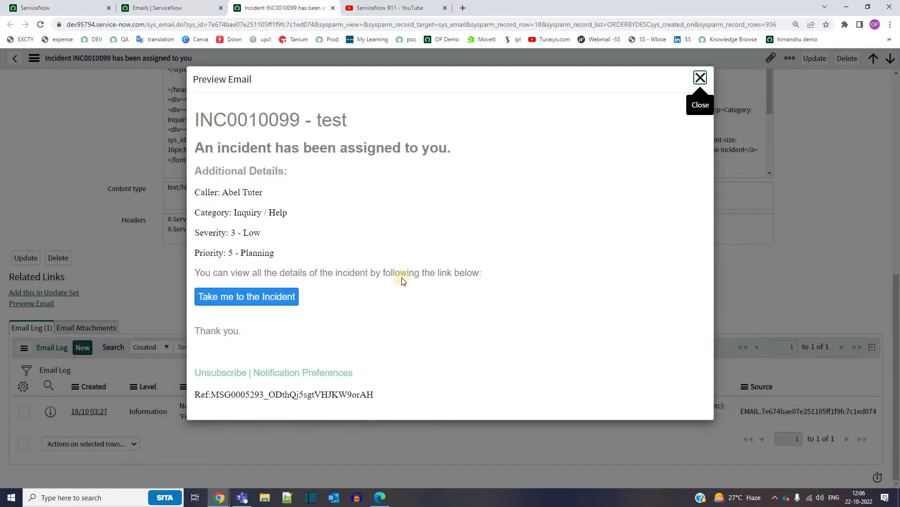
pyautogui.click(199, 394)
pyautogui.tripleClick(199, 394)
pyautogui.hotkey('ctrl', '+')
pyautogui.hotkey('ctrl', '+')
pyautogui.hotkey('ctrl', '+')
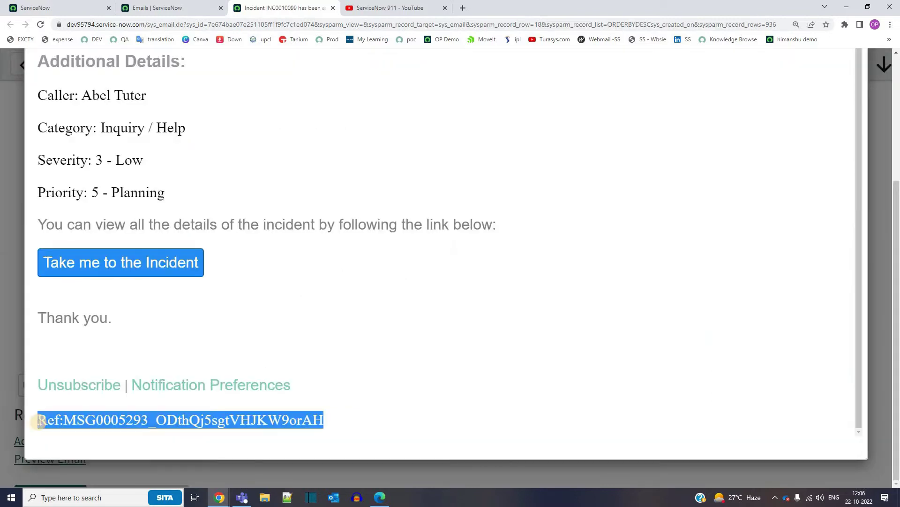
# - Highlight the 'Ref:' label and the random 20-character watermark suffix, then zoom back out
pyautogui.click(38, 421)
pyautogui.tripleClick(38, 421)
pyautogui.click(38, 420)
pyautogui.moveTo(38, 421); pyautogui.dragTo(77, 416)
pyautogui.tripleClick(117, 419)
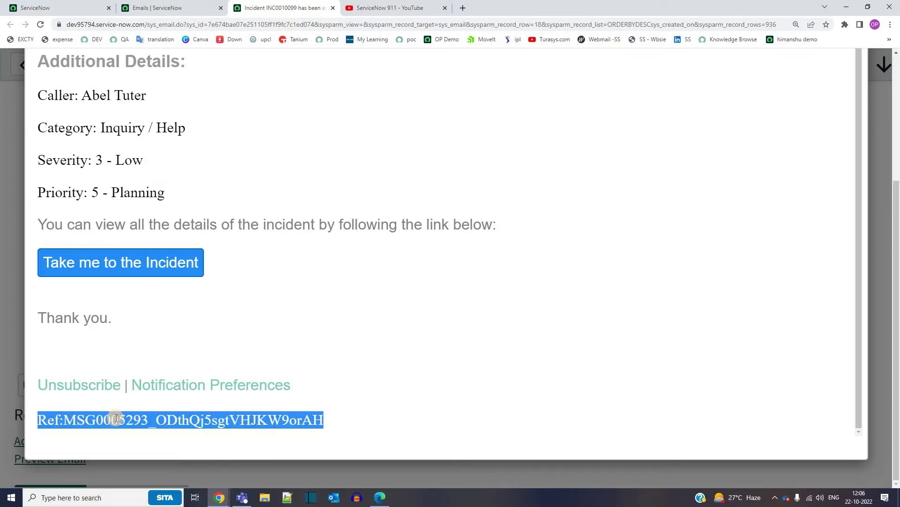
pyautogui.click(155, 419)
pyautogui.moveTo(261, 420); pyautogui.dragTo(324, 418)
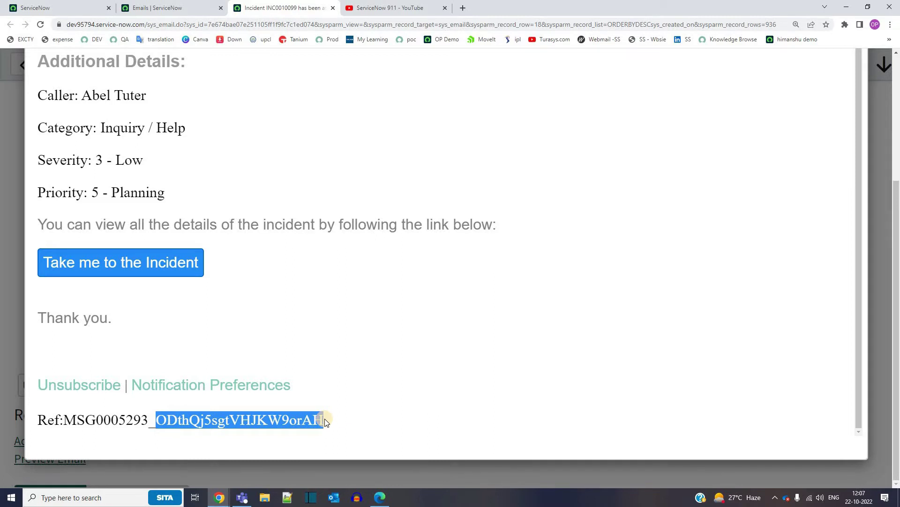
pyautogui.hotkey('ctrl', '-')
pyautogui.hotkey('ctrl', '-')
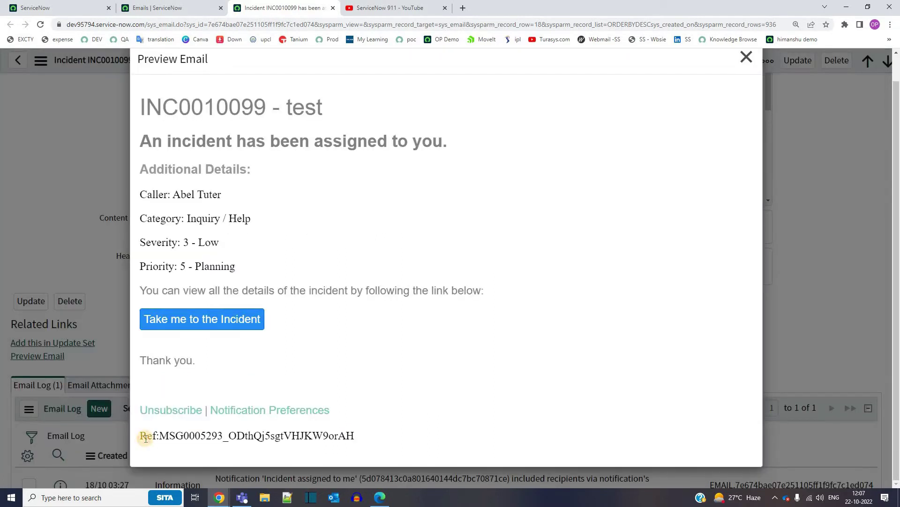
# - Select the full Ref:MSG0005293 watermark line, restore normal zoom, and close Preview Email
pyautogui.tripleClick(145, 433)
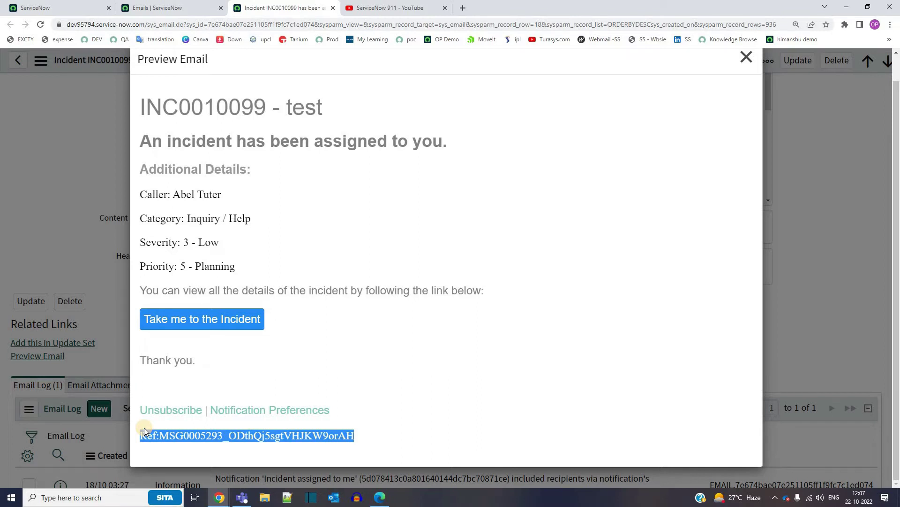
pyautogui.hotkey('ctrl', '-')
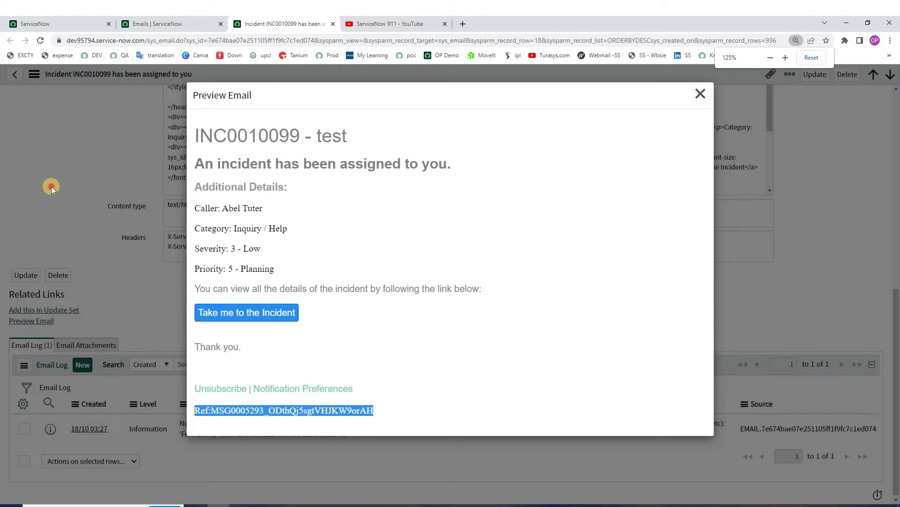
pyautogui.click(52, 187)
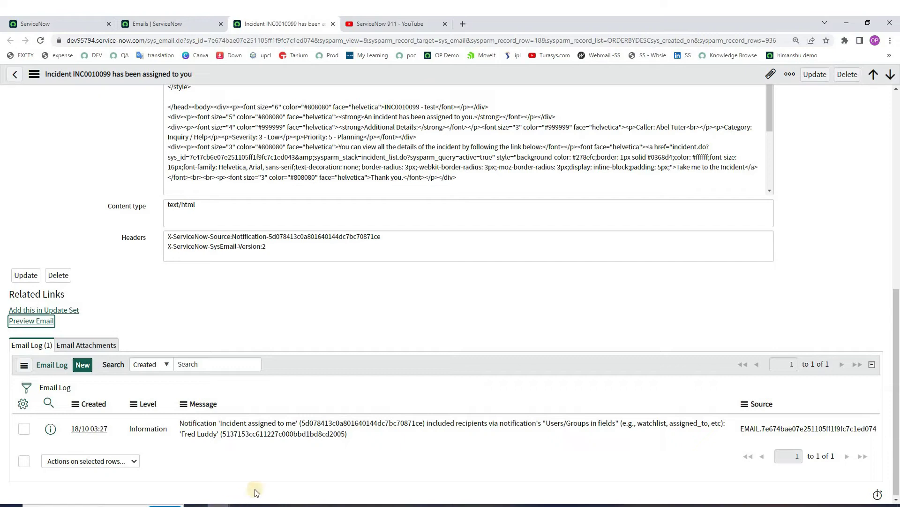
# - Read the article's Watermark format section, then return to the INC0010099 email record window
pyautogui.moveTo(256, 502)
pyautogui.click(235, 473)
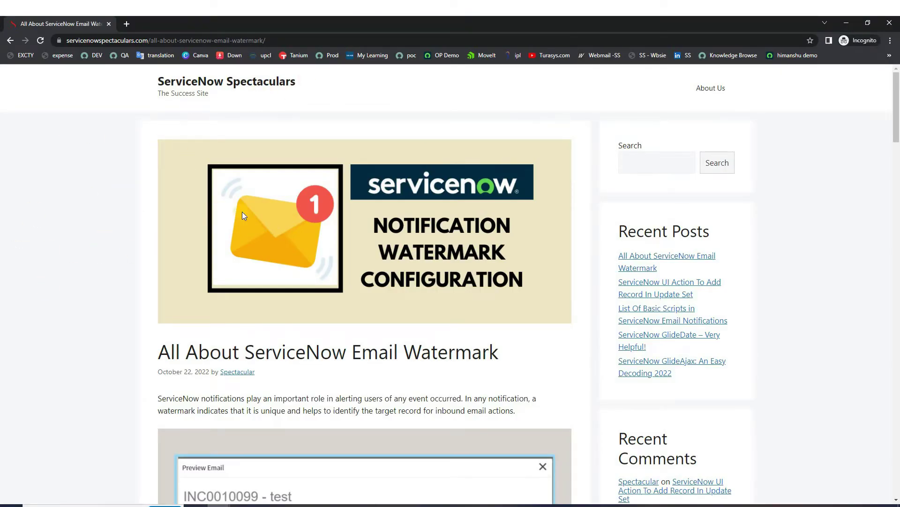
pyautogui.scroll(-4, 378, 238)
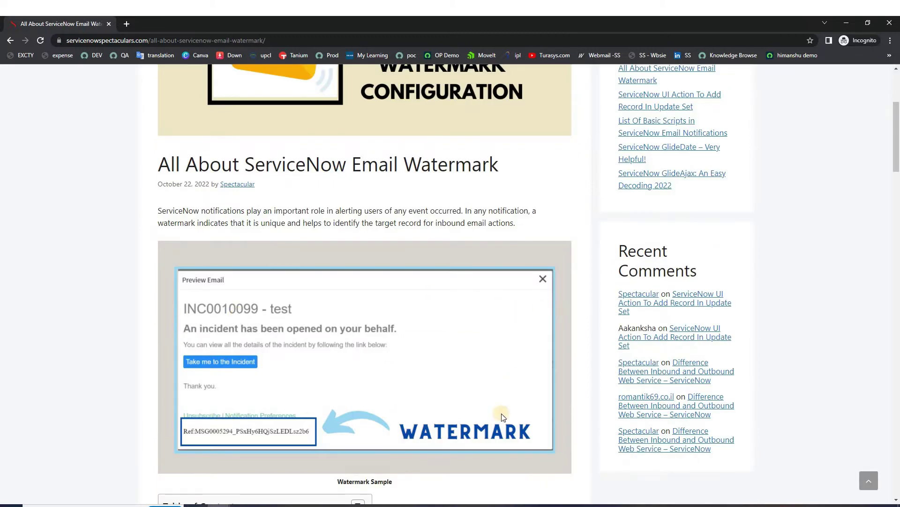
pyautogui.scroll(-4, 239, 397)
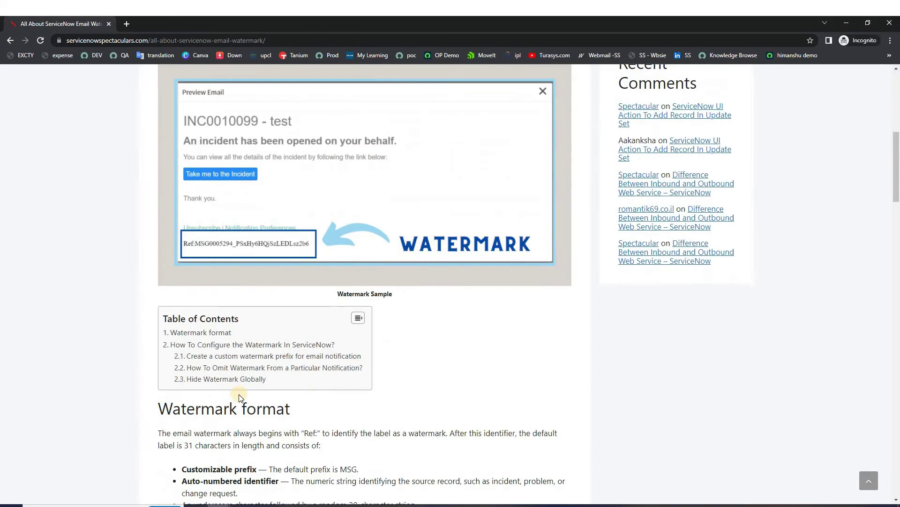
pyautogui.scroll(-8, 171, 398)
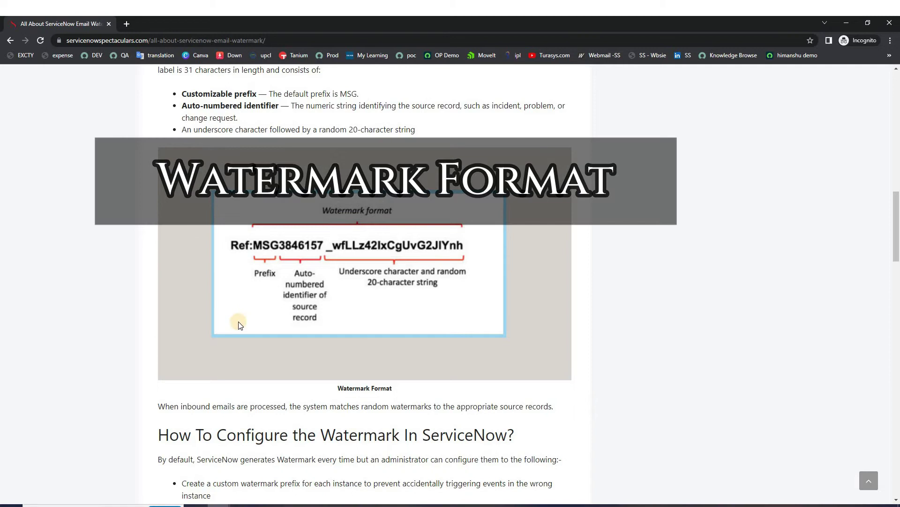
pyautogui.scroll(2, 213, 326)
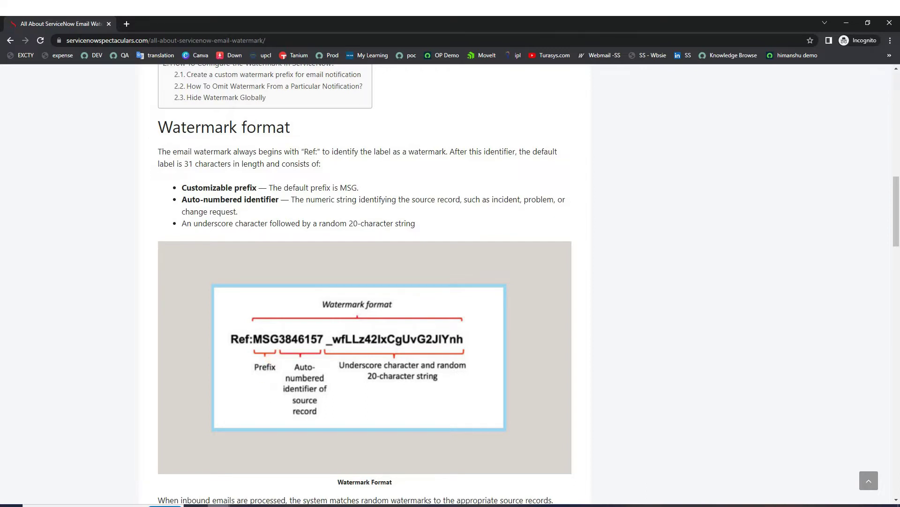
pyautogui.moveTo(219, 504)
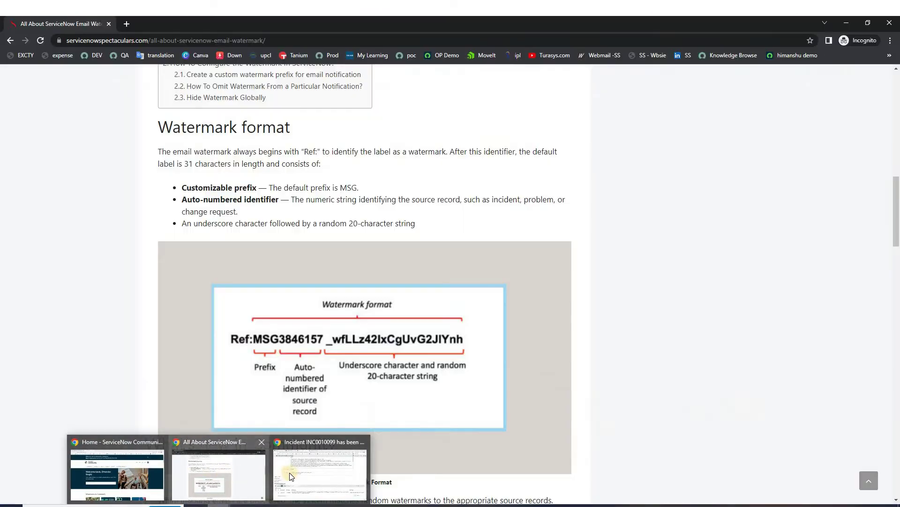
pyautogui.click(290, 476)
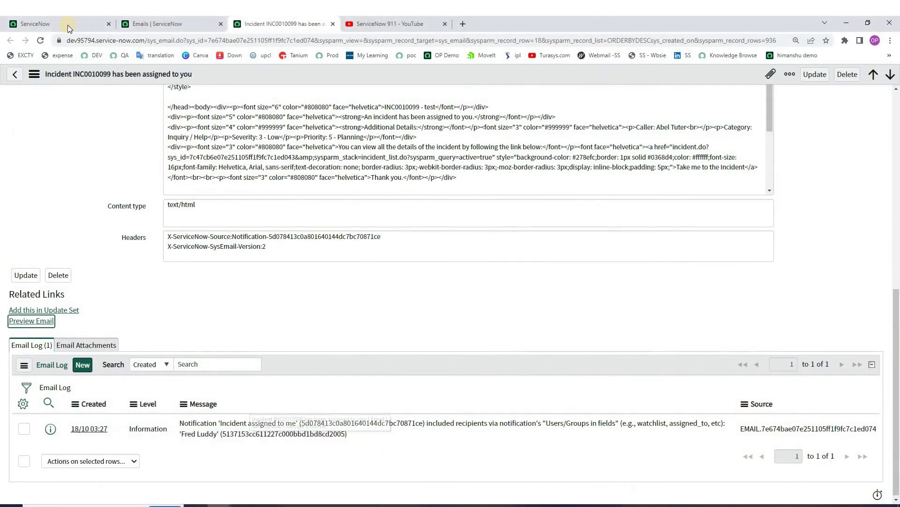
# - Open the Email Watermark table's MSG record in Number Maintenance and highlight its prefix
pyautogui.hotkey('ctrl', '1')
pyautogui.middleClick(60, 178)
pyautogui.click(170, 20)
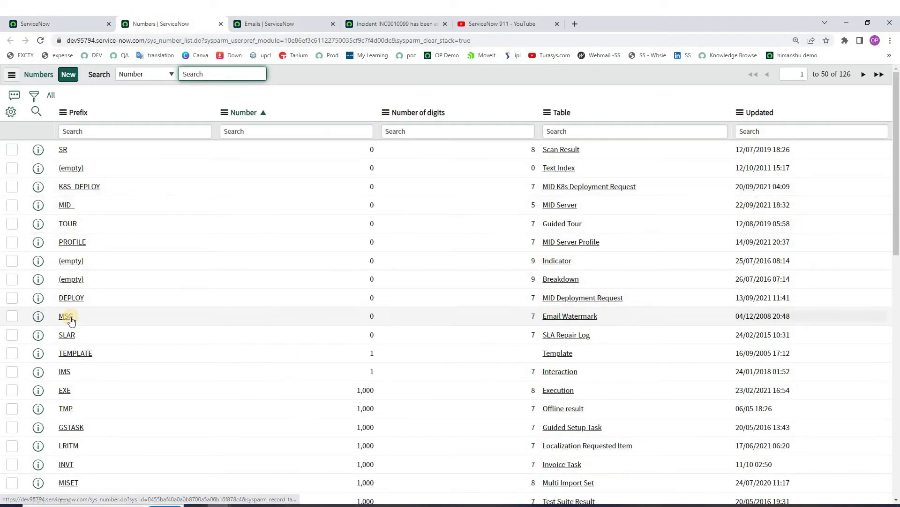
pyautogui.click(70, 317)
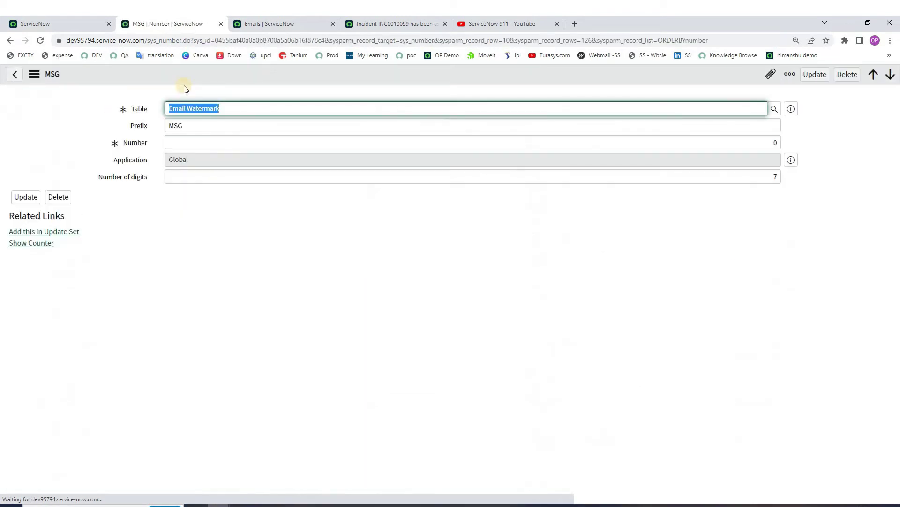
pyautogui.doubleClick(210, 126)
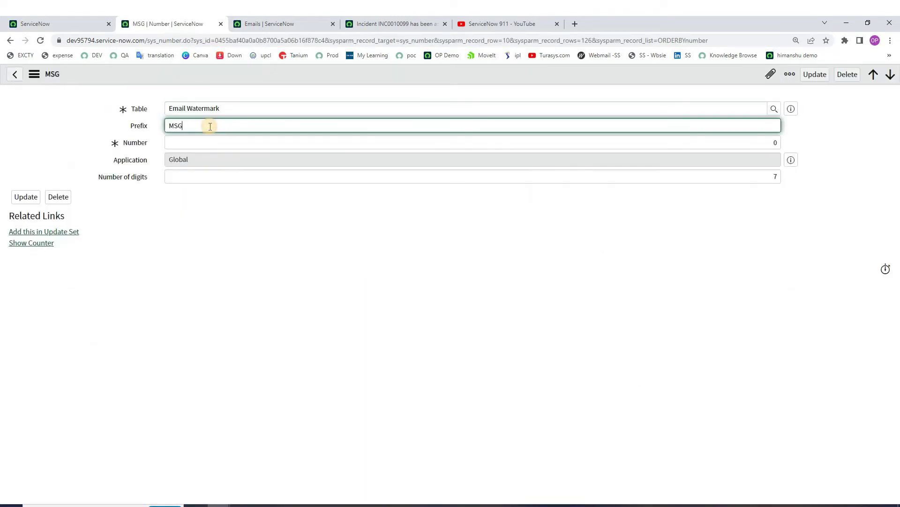
pyautogui.hotkey('alt', 'Tab')
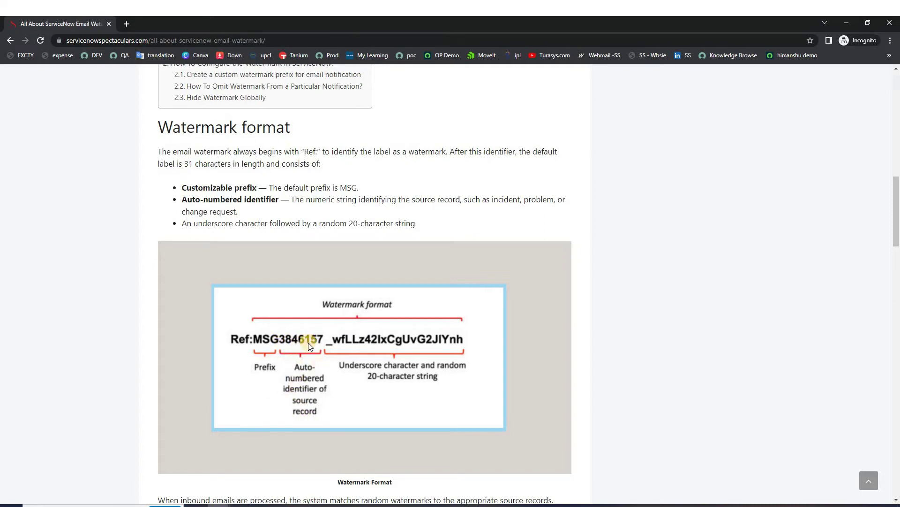
# - Scroll the article from the Watermark format diagram down to the How To Configure section
pyautogui.moveTo(291, 339); pyautogui.dragTo(290, 341)
pyautogui.scroll(-7, 382, 350)
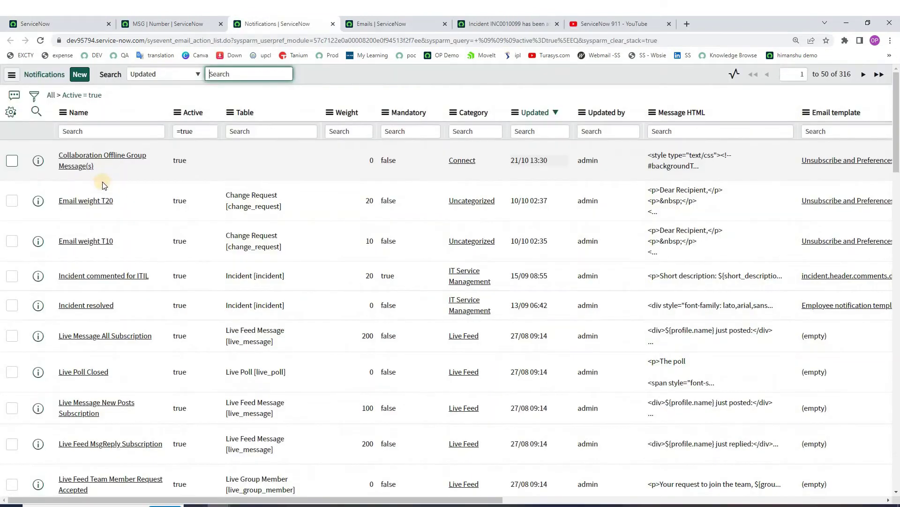
# - On Email weight T20, tick Omit watermark in the Advanced view's What it will contain tab
pyautogui.click(86, 200)
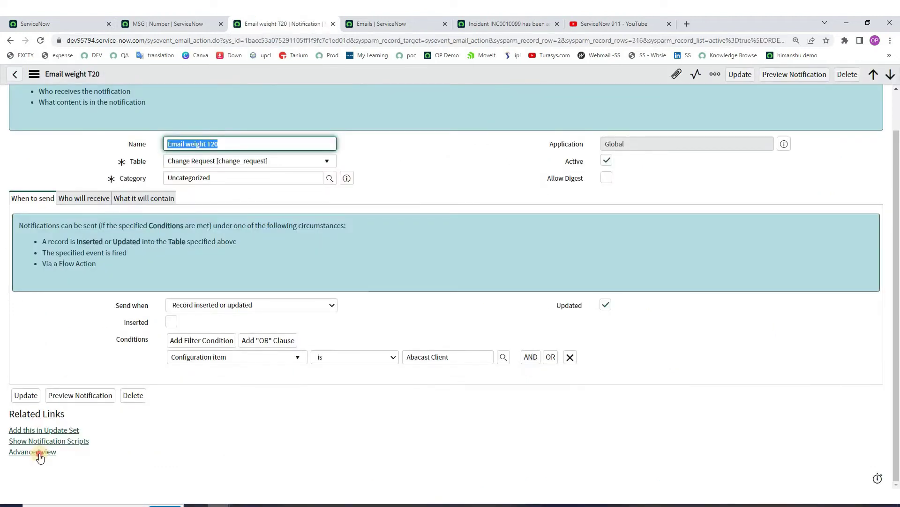
pyautogui.click(33, 451)
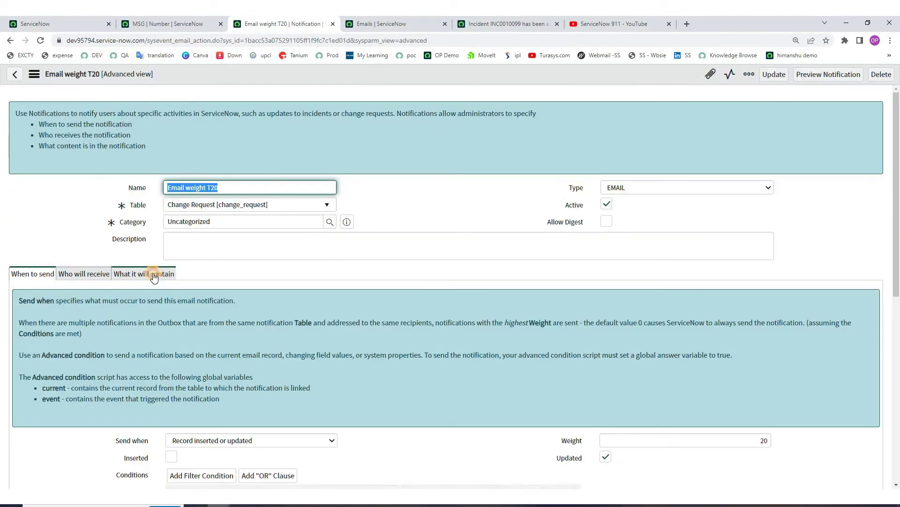
pyautogui.click(151, 273)
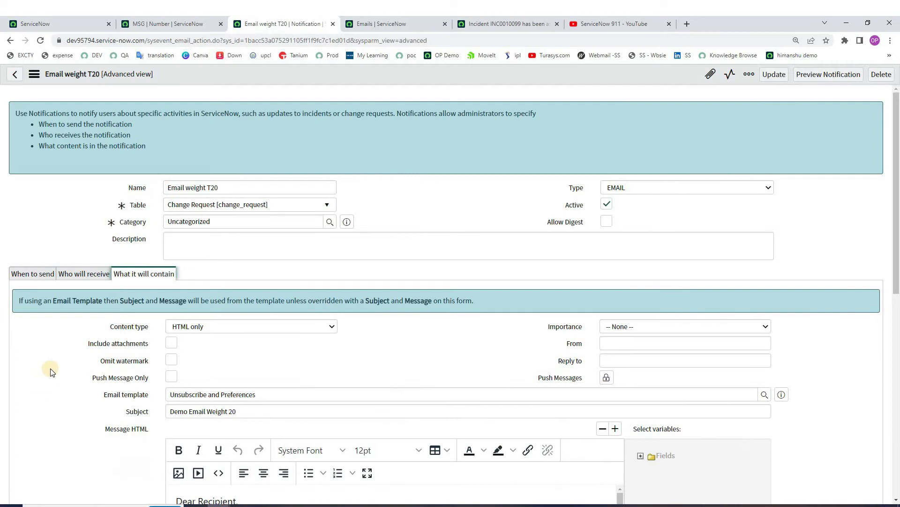
pyautogui.scroll(-1, 51, 372)
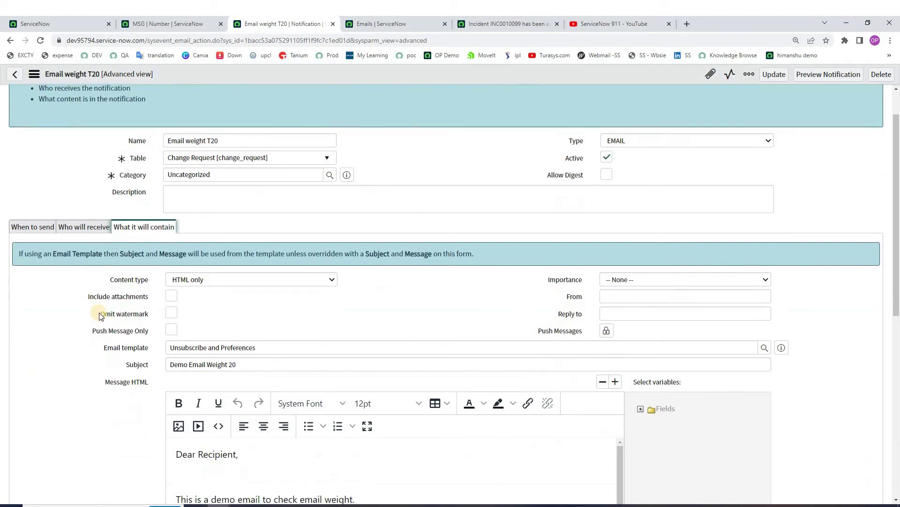
pyautogui.click(177, 315)
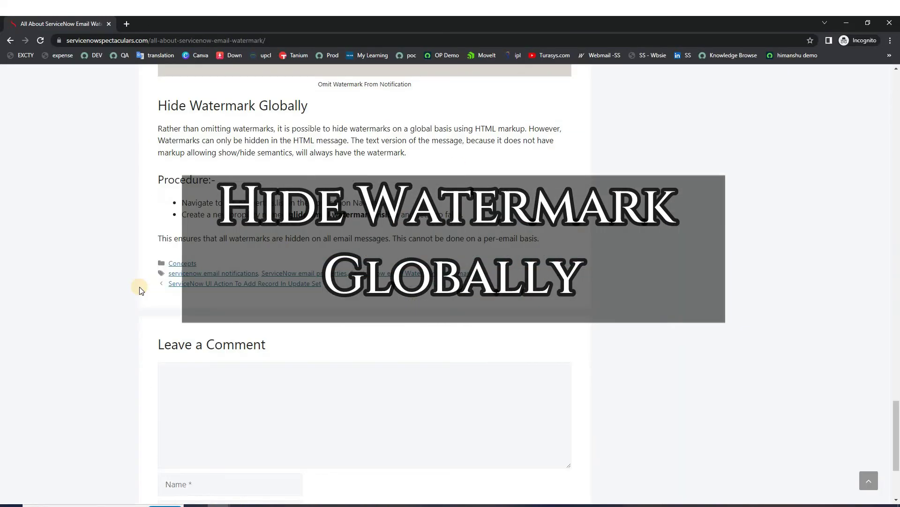
# - Highlight Hide Watermark Globally, the glide.email.watermark.visible property and its bullet, then scroll to the title
pyautogui.scroll(5, 183, 334)
pyautogui.tripleClick(170, 338)
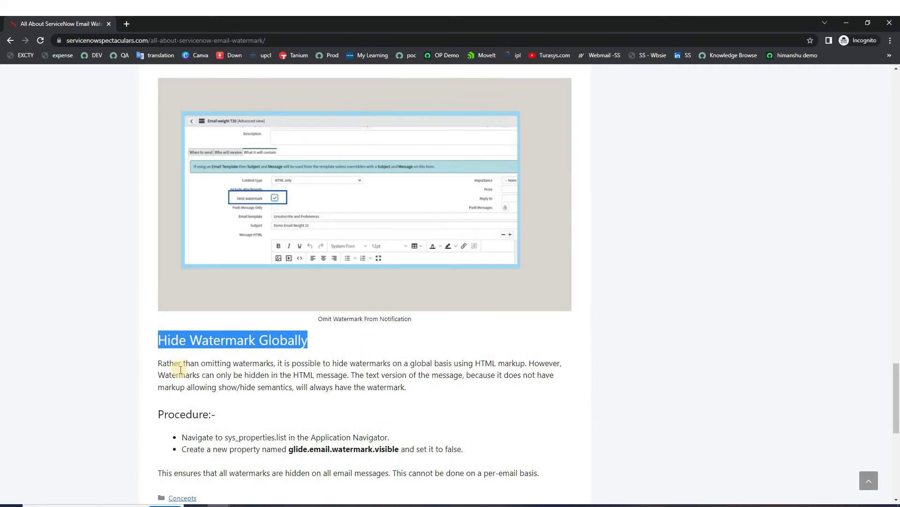
pyautogui.scroll(-2, 289, 355)
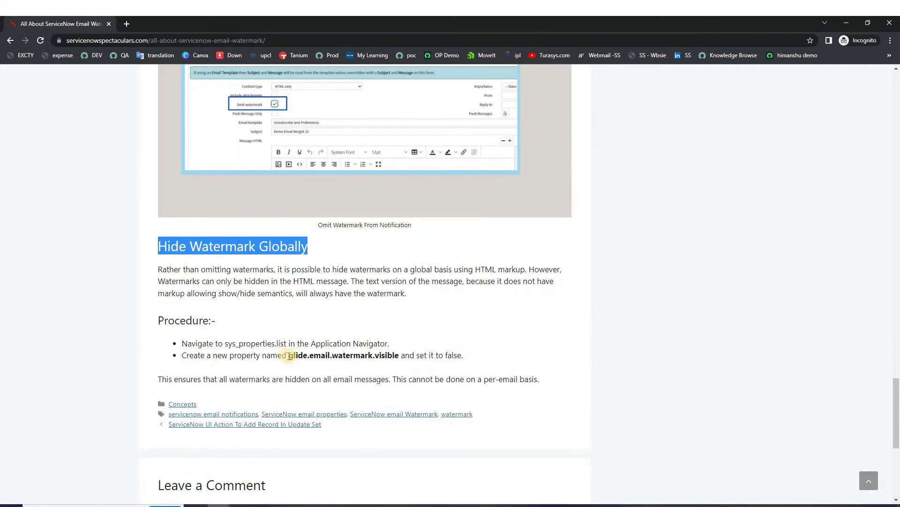
pyautogui.moveTo(290, 355); pyautogui.dragTo(400, 358)
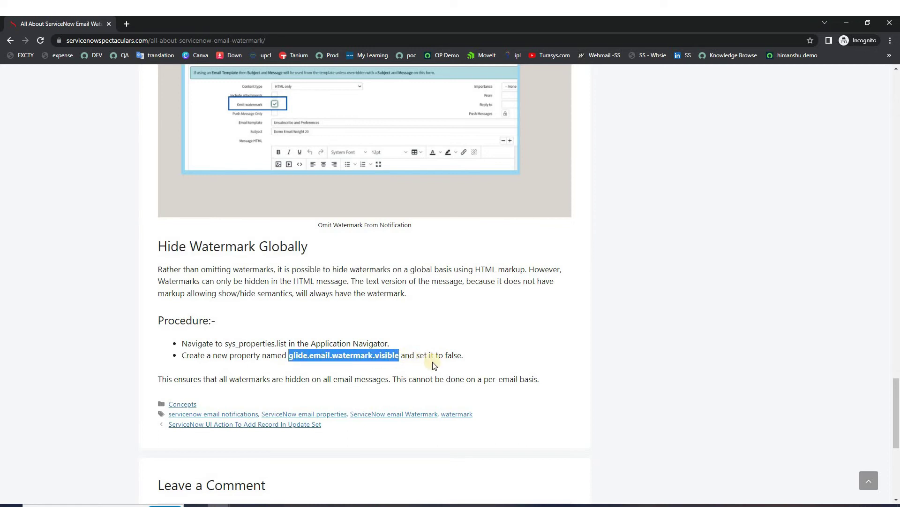
pyautogui.moveTo(463, 356); pyautogui.dragTo(182, 359)
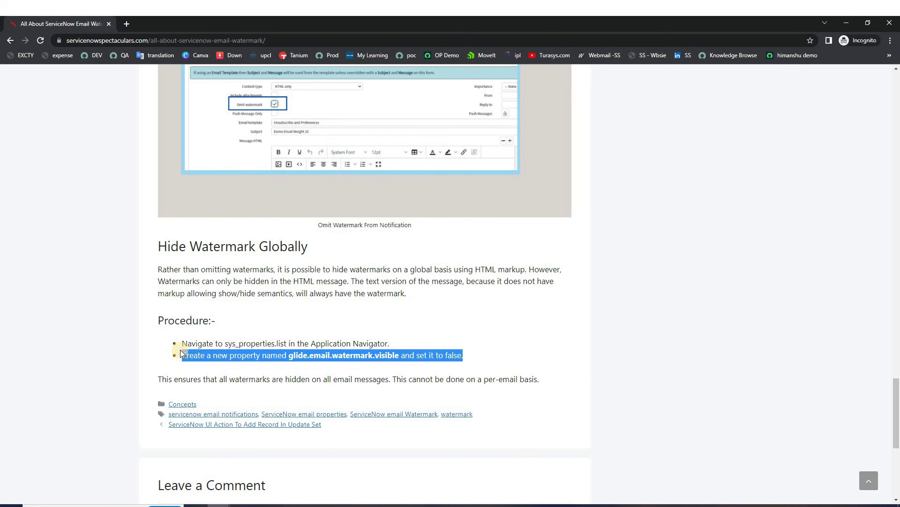
pyautogui.scroll(20, 181, 351)
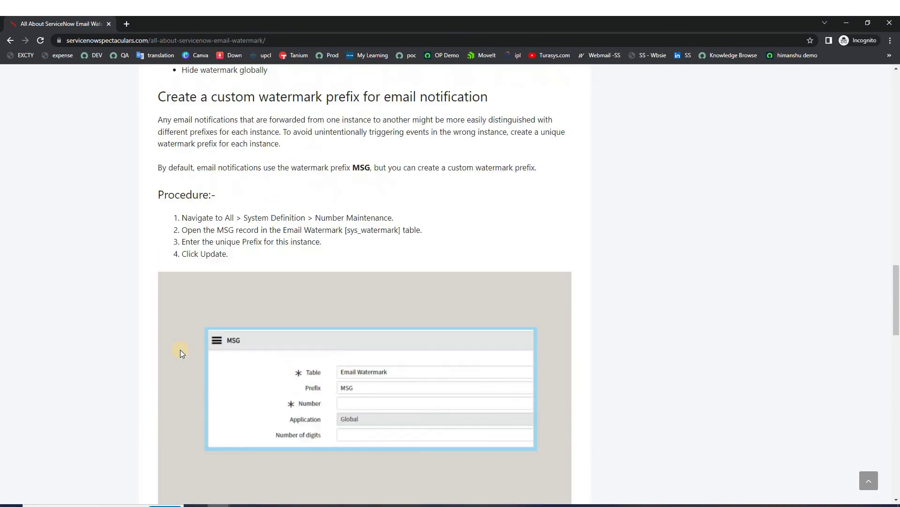
pyautogui.scroll(12, 181, 350)
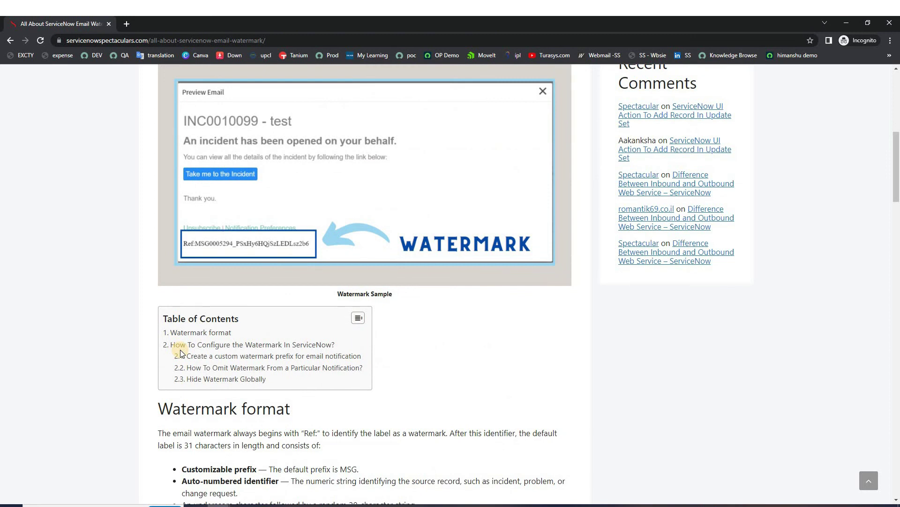
pyautogui.scroll(6, 69, 333)
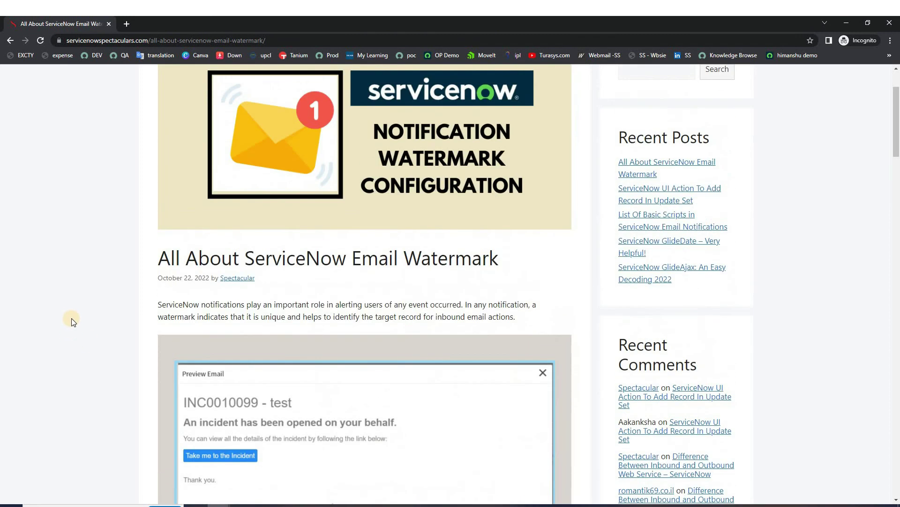